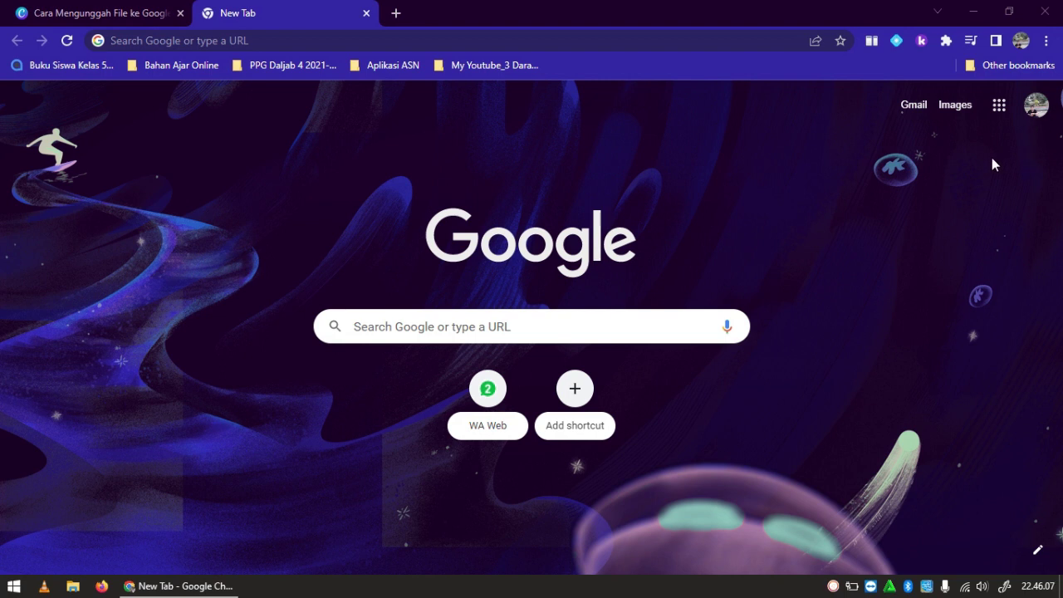
click(997, 110)
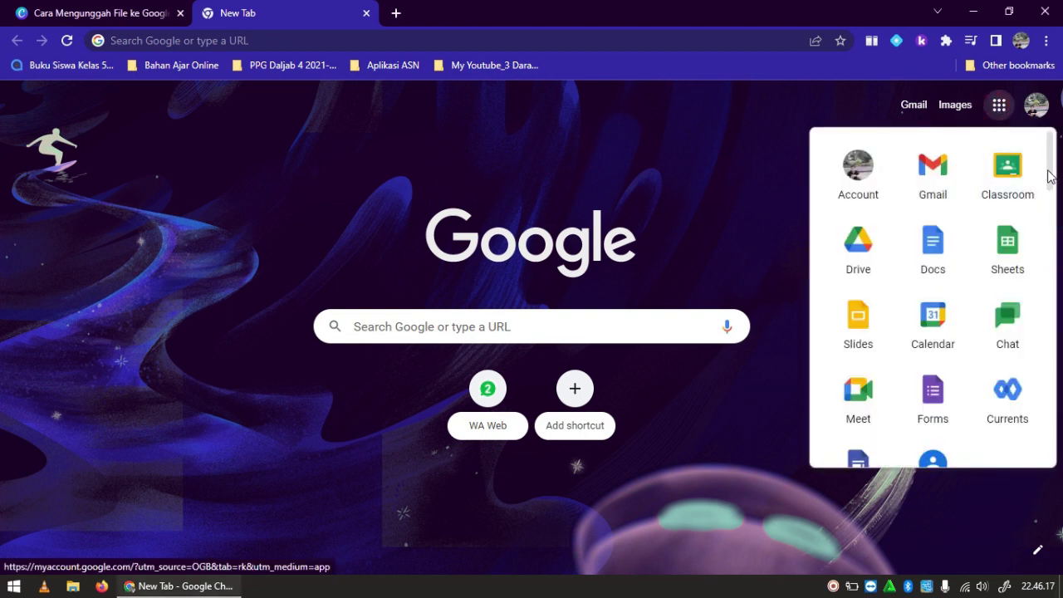
click(1051, 185)
scroll(1049, 179, up, 1)
click(1049, 182)
drag(1049, 182, 1050, 222)
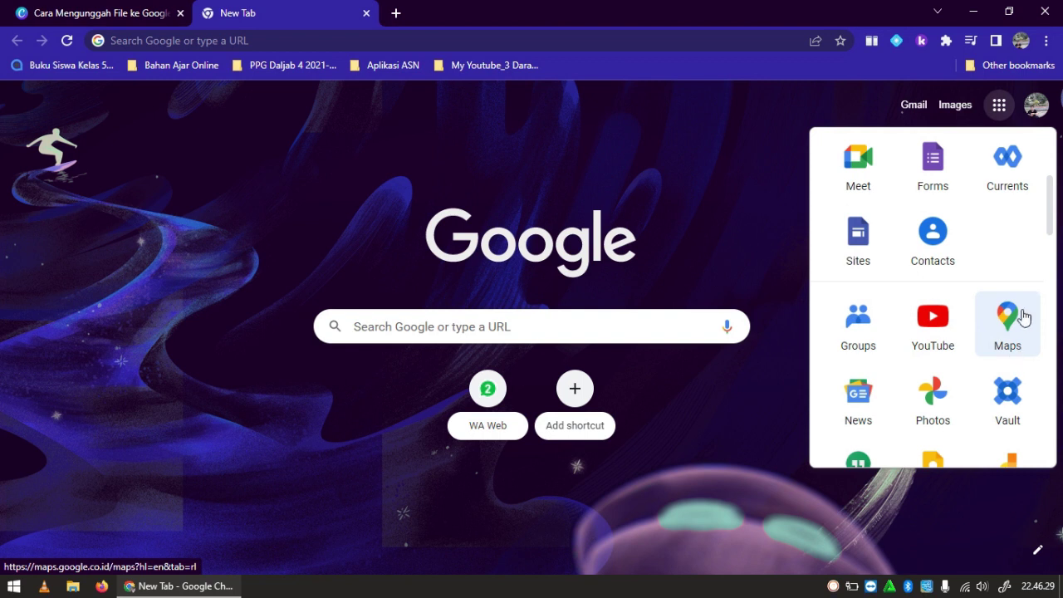
drag(1050, 220, 1049, 150)
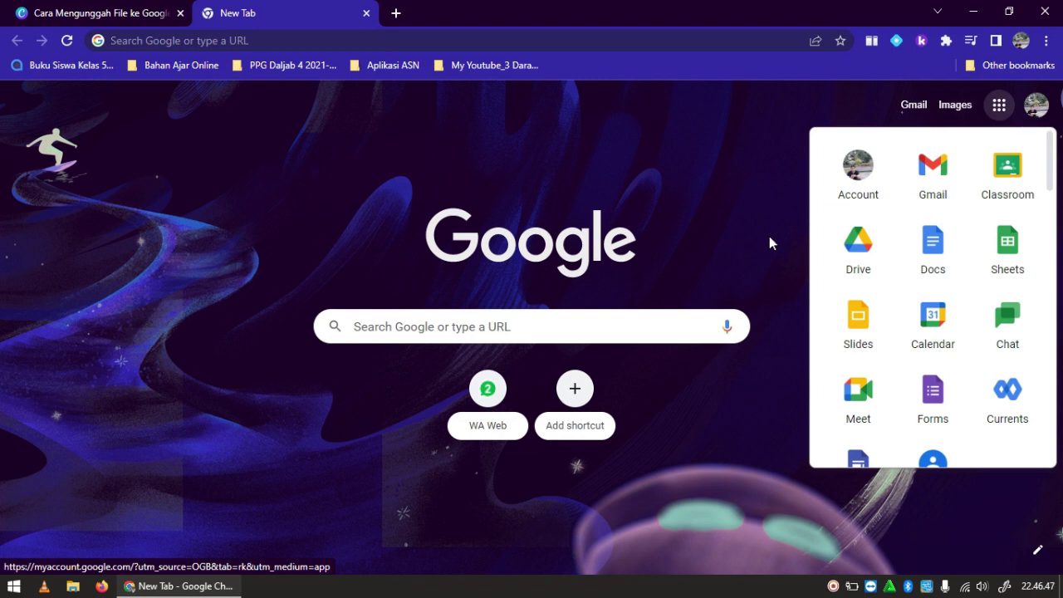
click(604, 170)
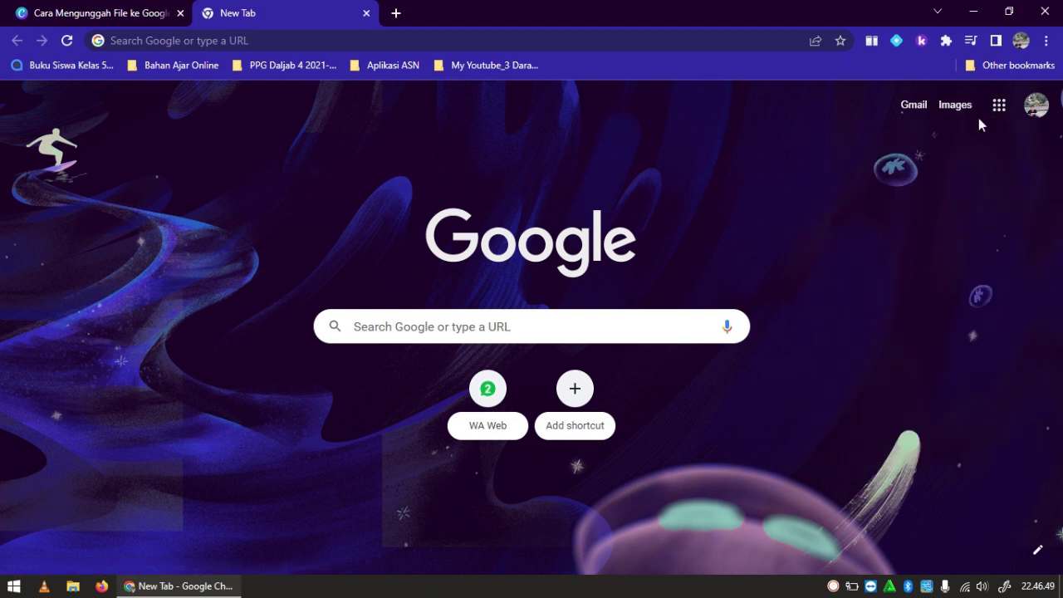
Open Google Drive from the list of Google apps
click(999, 106)
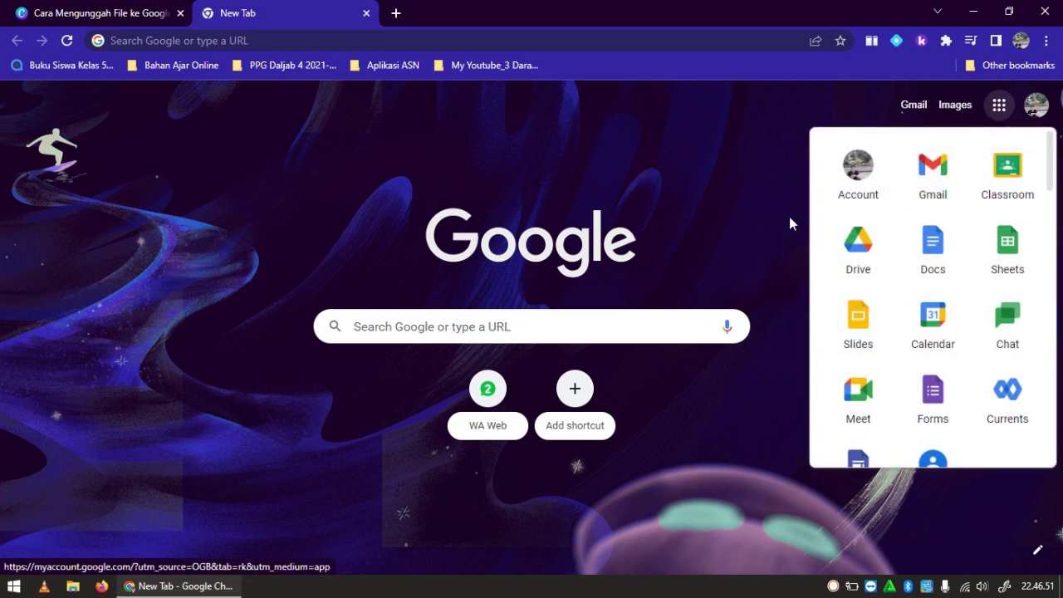
click(864, 261)
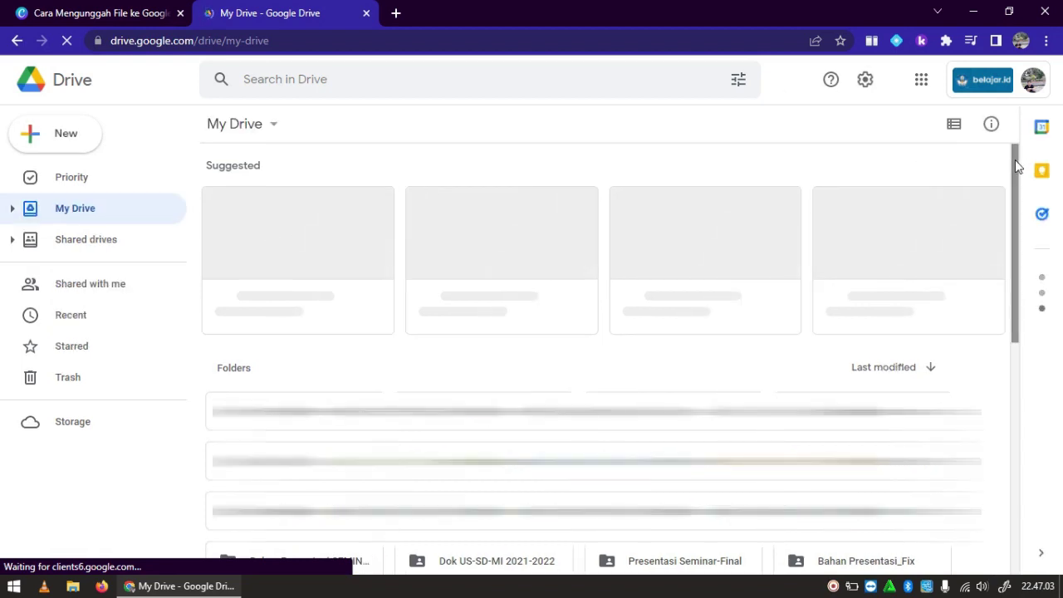
drag(1016, 155, 1012, 133)
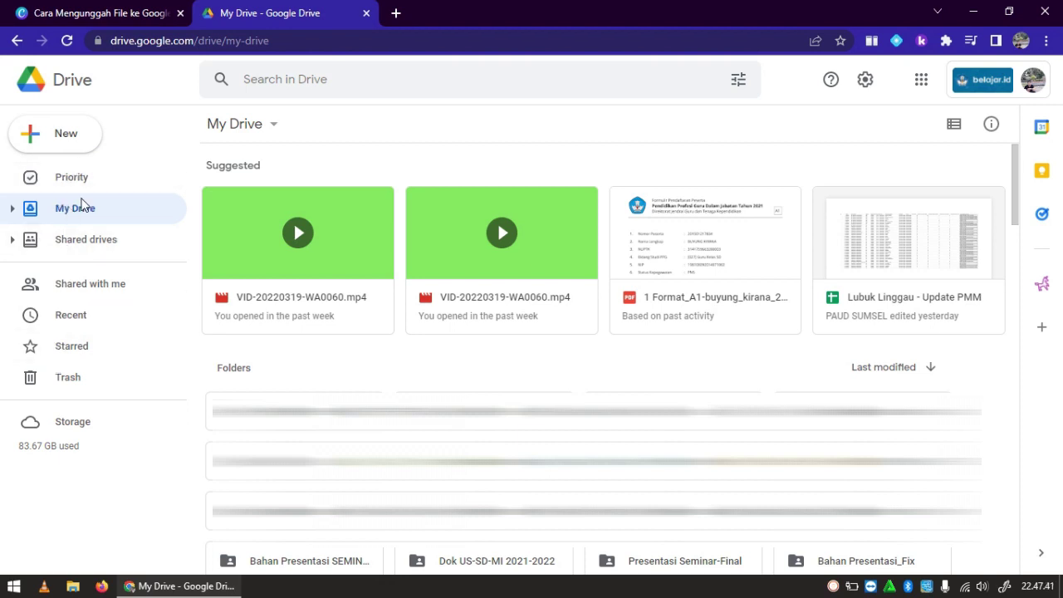
Create a folder named "RPP PPL 1 PG DALJAB 2022" in My Drive and open it
click(63, 137)
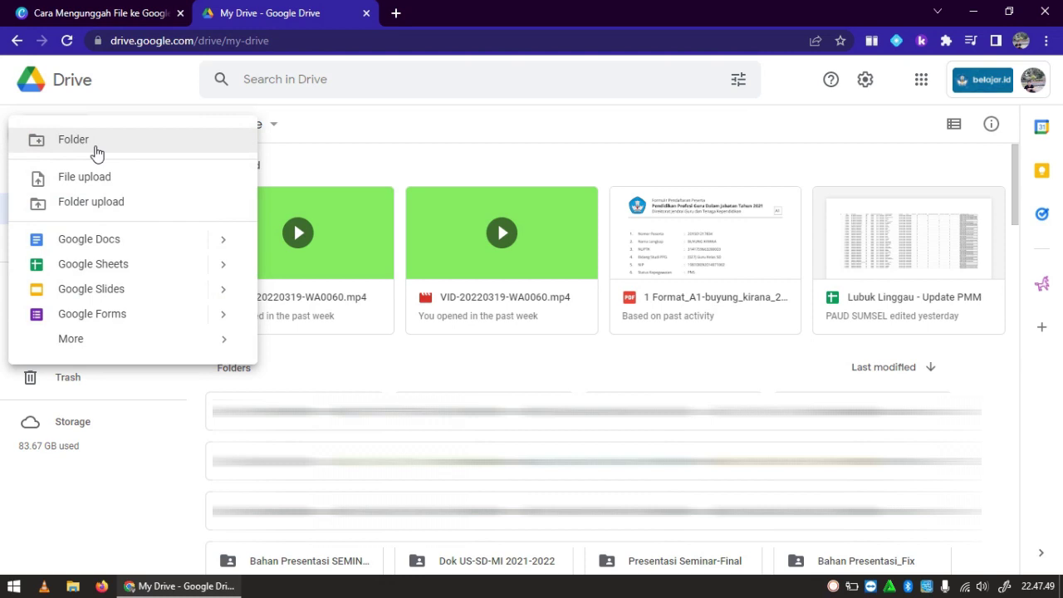
click(94, 148)
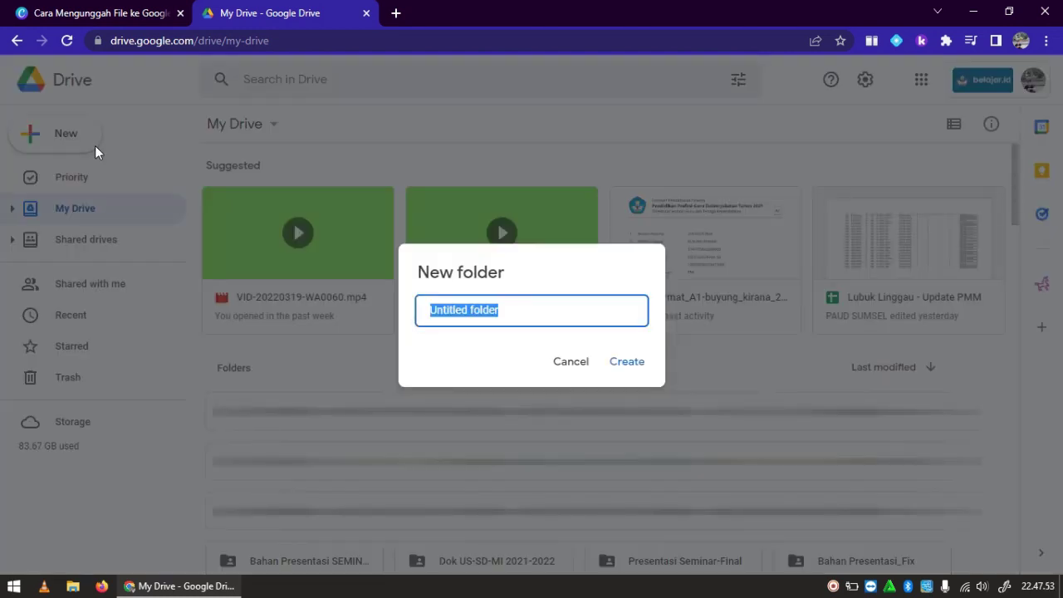
text(RPP)
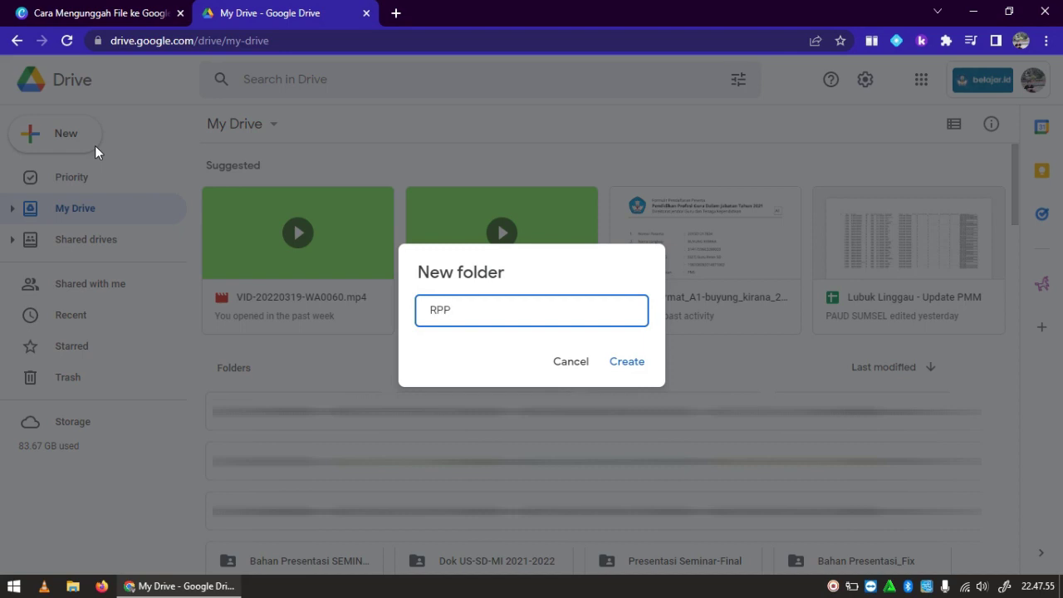
text( PPL 1 PG DALJAB 2022)
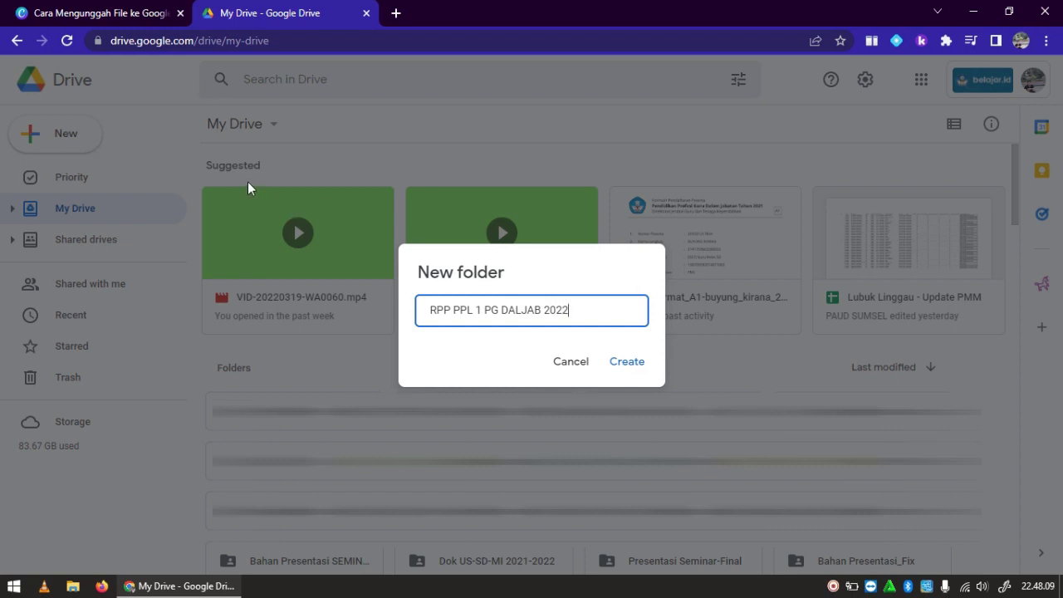
click(626, 362)
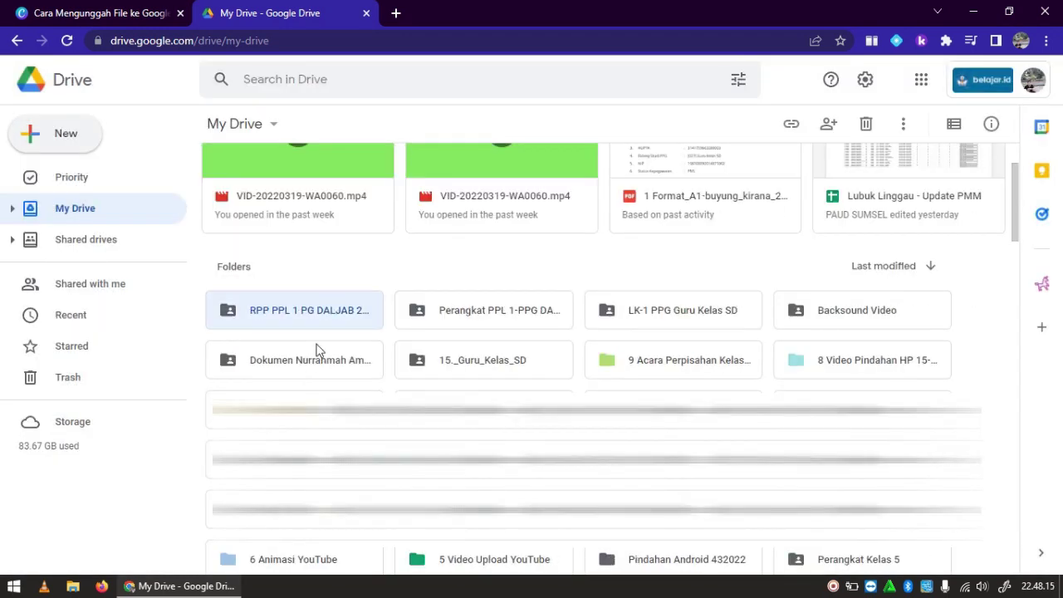
double_click(272, 321)
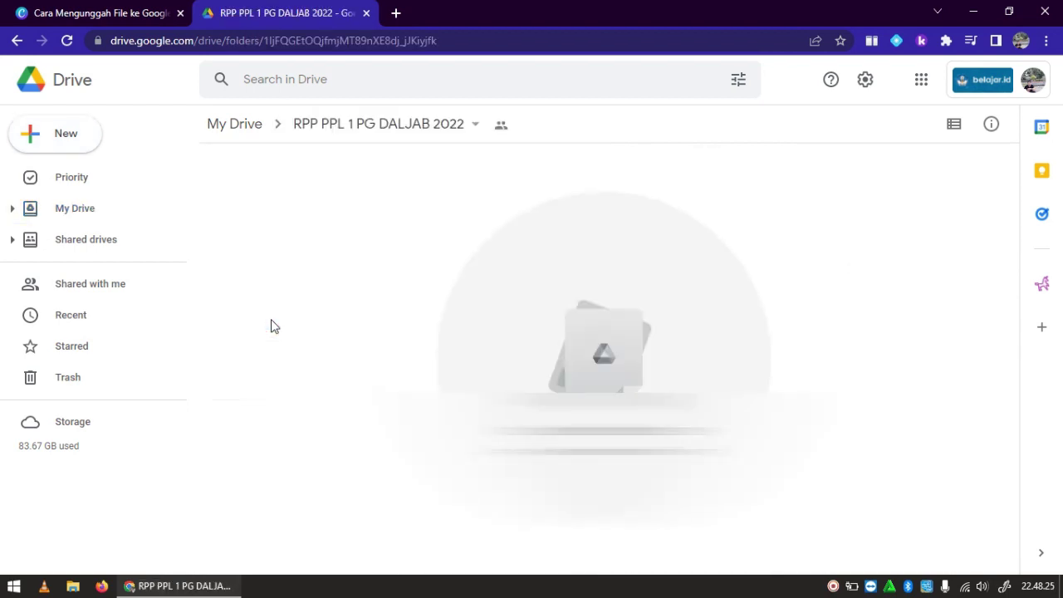
Start a file upload into the new folder and browse drive DATA (D:) to the PPL-2 subfolder inside "11. PPL 1-3"
right_click(358, 221)
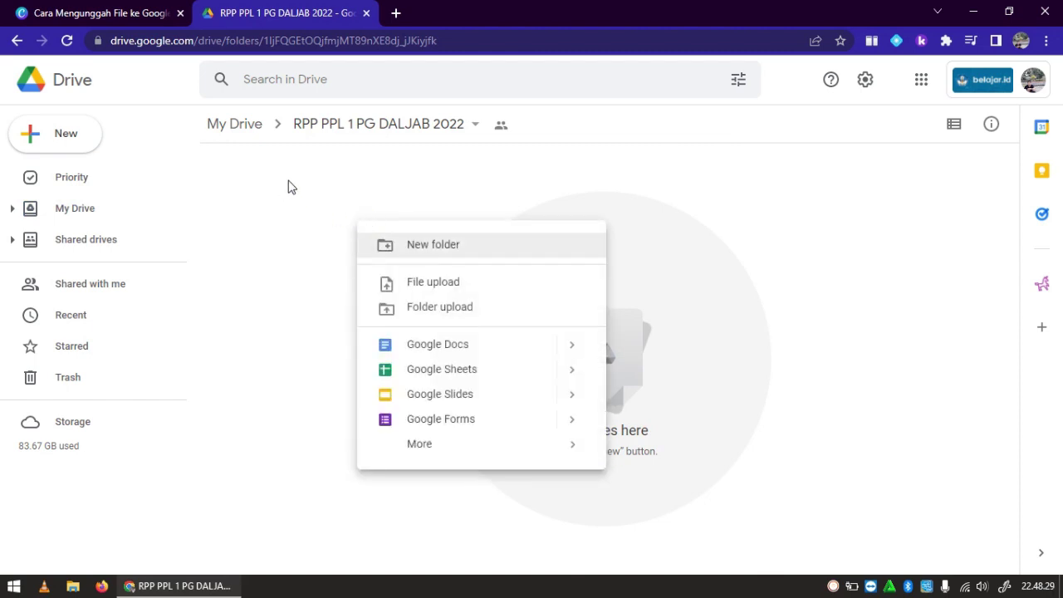
click(433, 283)
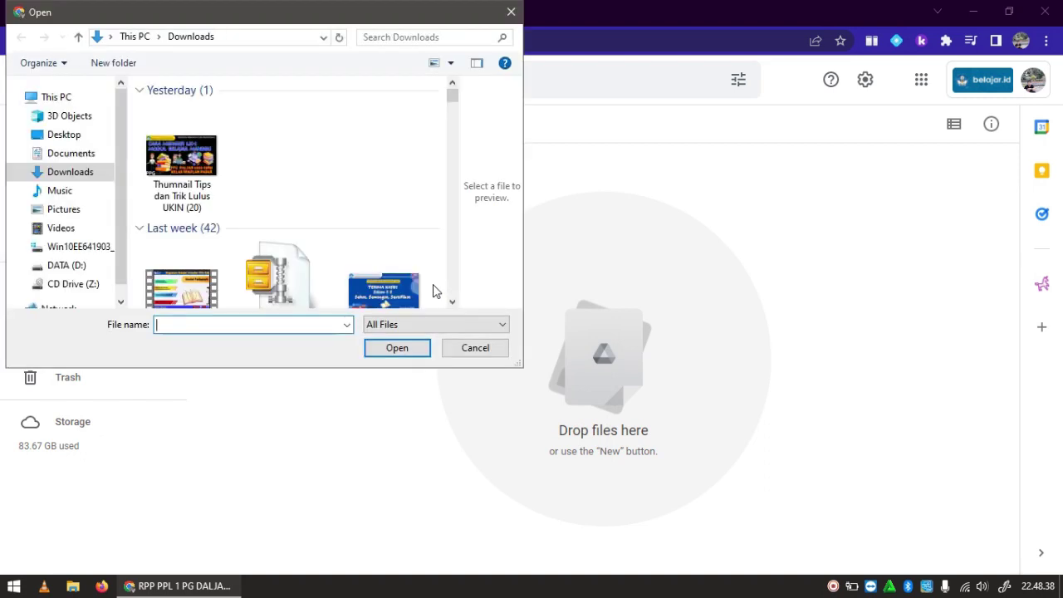
click(69, 265)
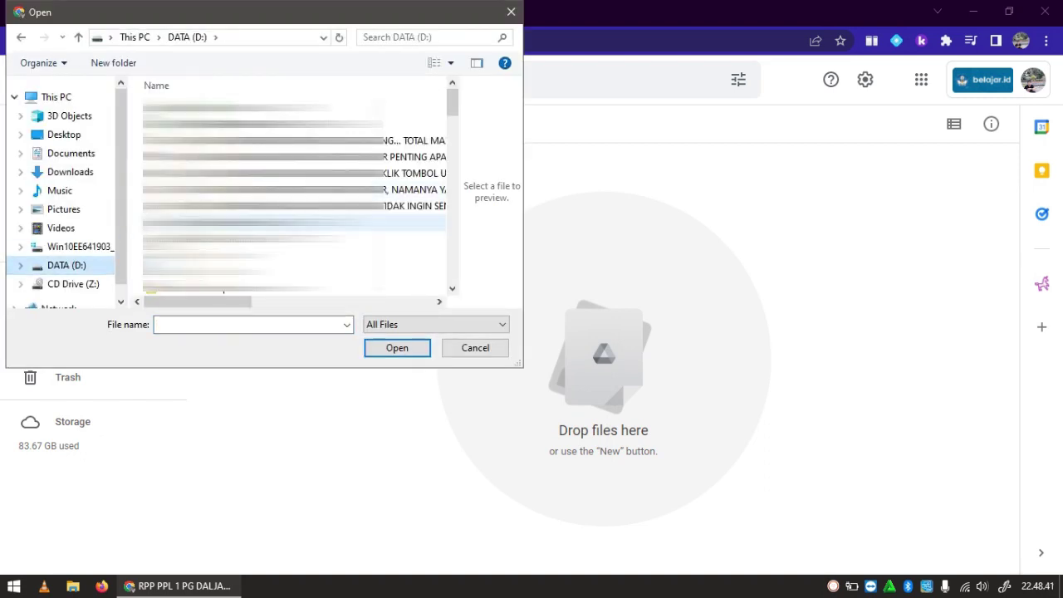
drag(452, 104, 451, 120)
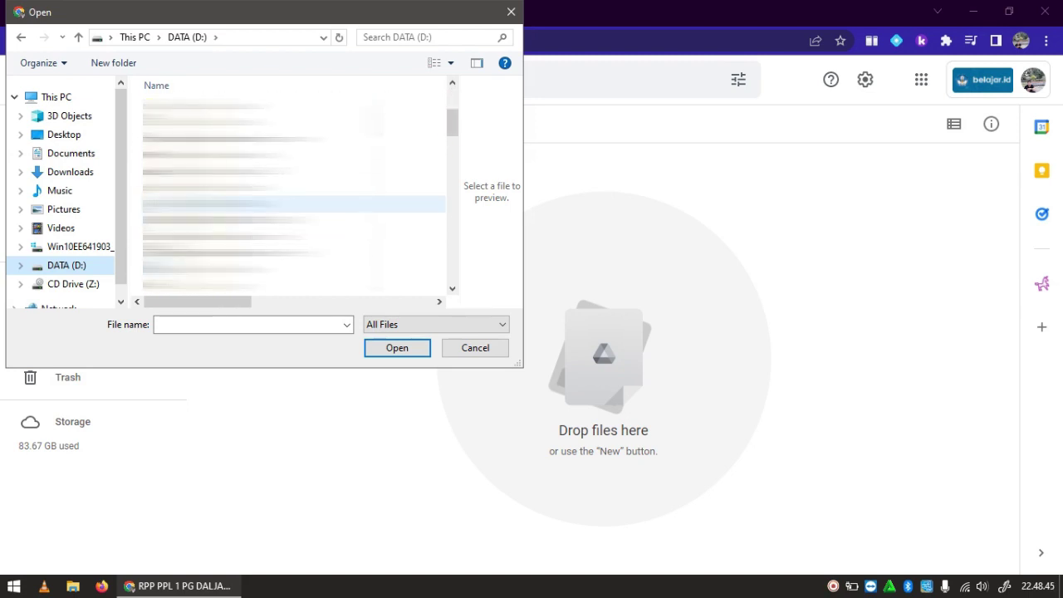
double_click(207, 204)
double_click(249, 141)
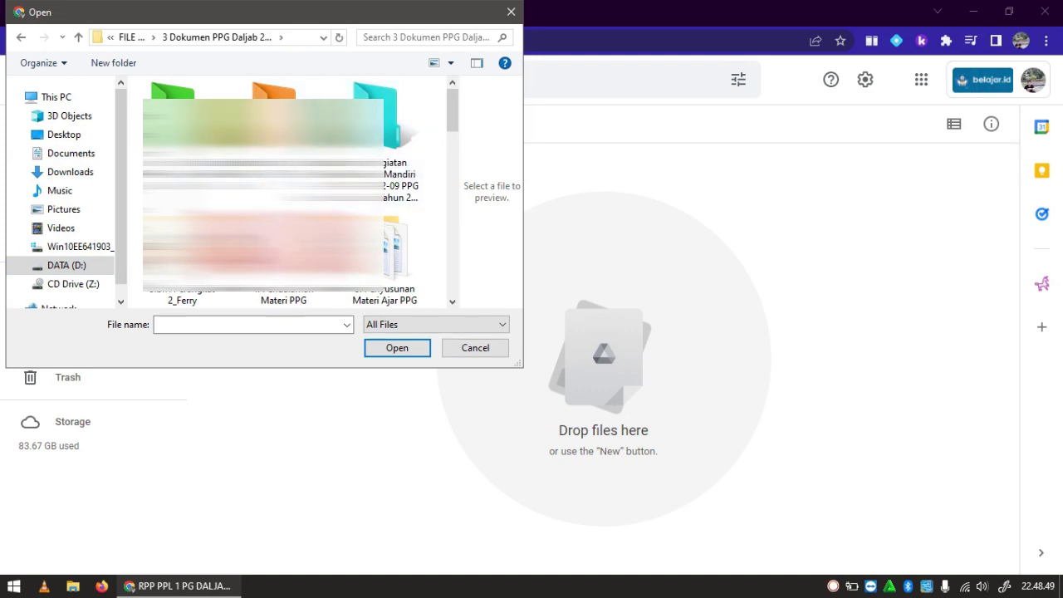
drag(453, 121, 435, 214)
click(390, 158)
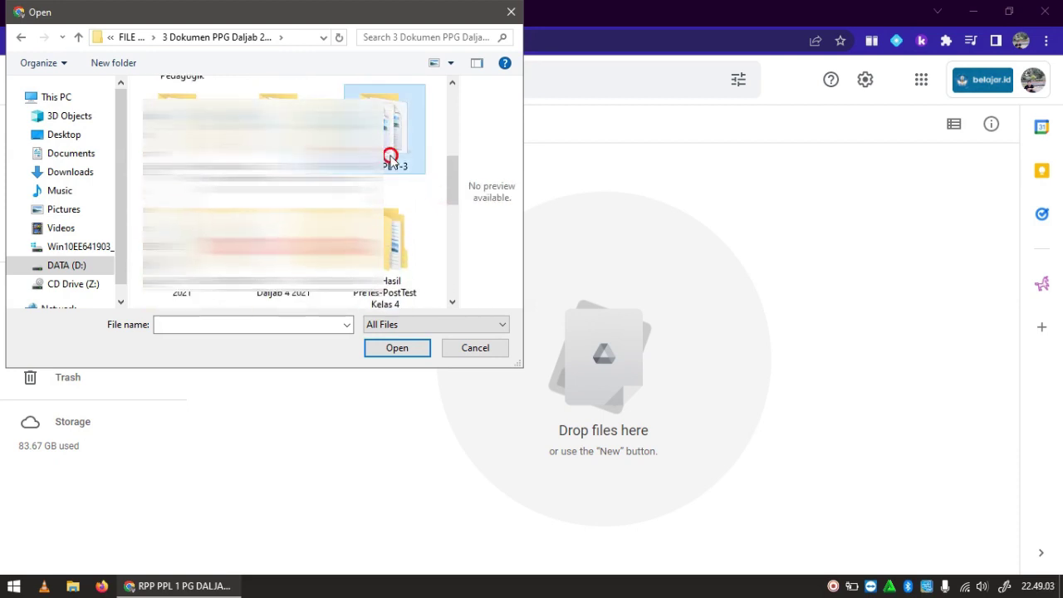
double_click(390, 158)
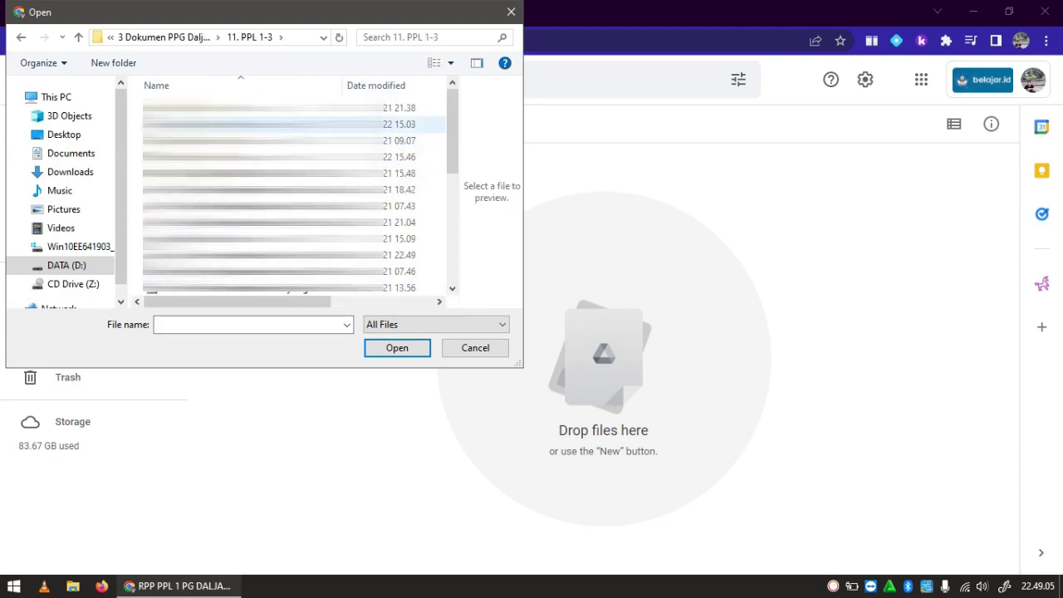
click(232, 140)
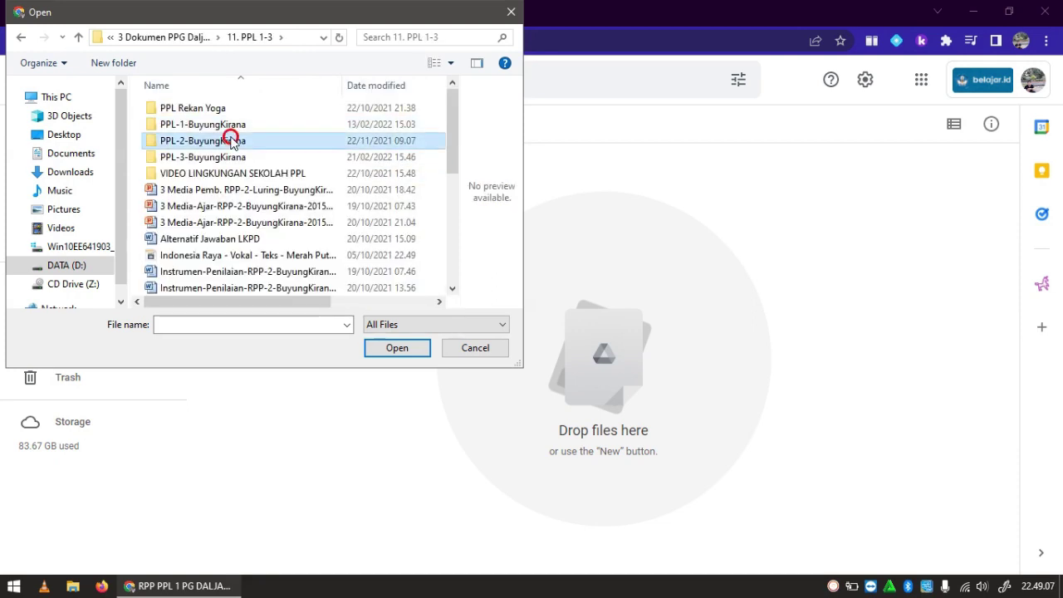
double_click(231, 140)
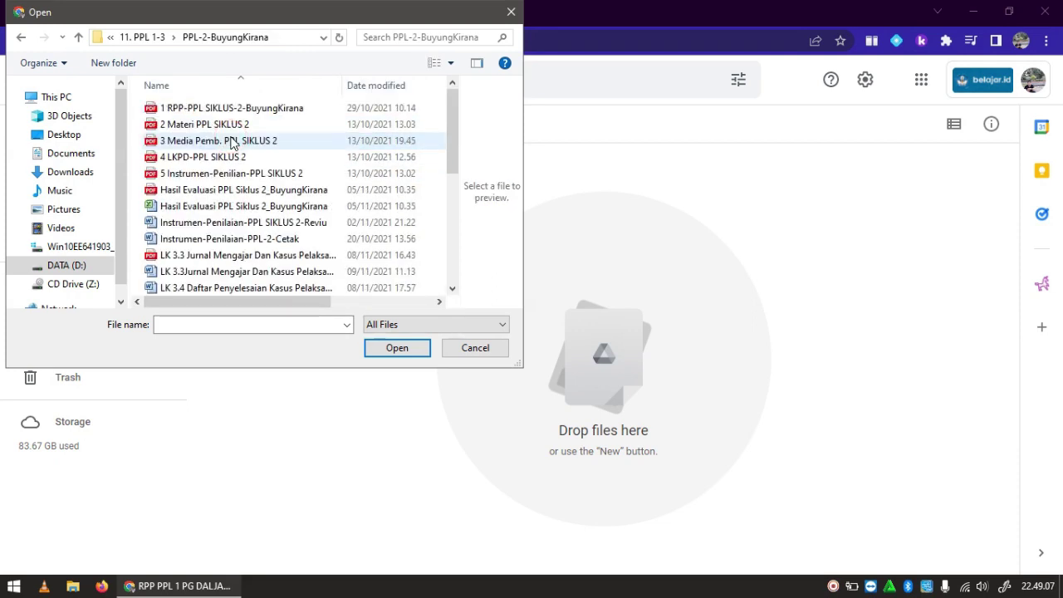
Upload the five PDFs numbered 1 to 5: RPP, Materi, Media Pemb., LKPD and Instrumen-Penilian for PPL Siklus 2
click(204, 114)
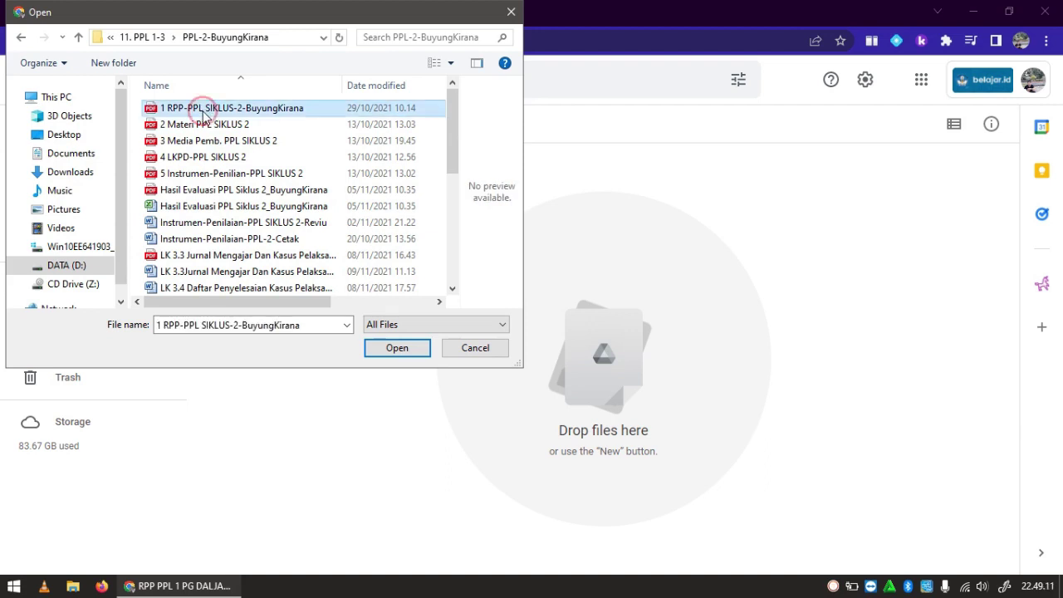
key(shift+Down)
key(shift+Down)
key(shift+Down)
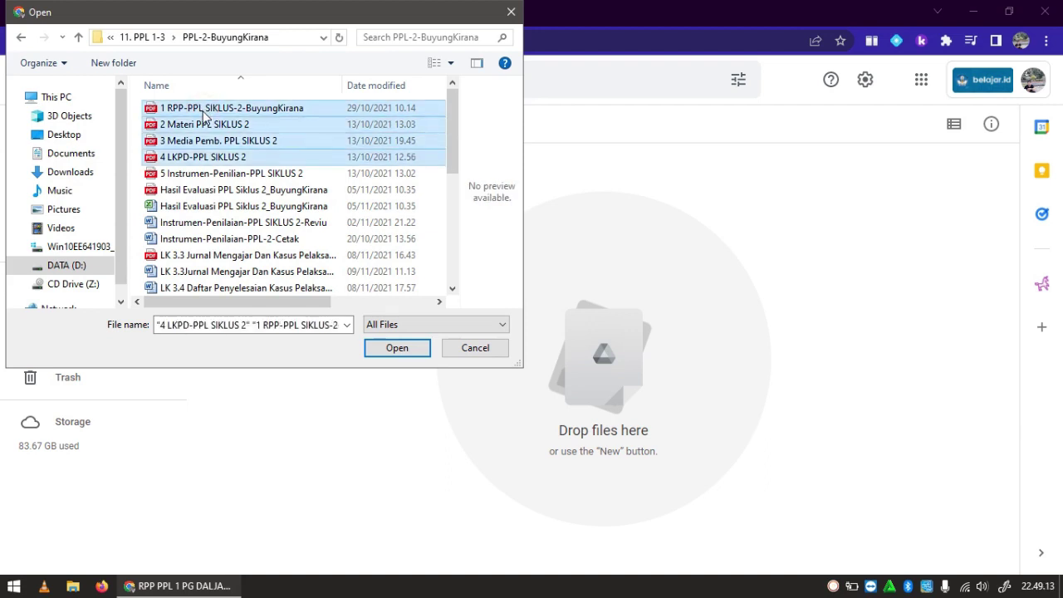
key(shift+Down)
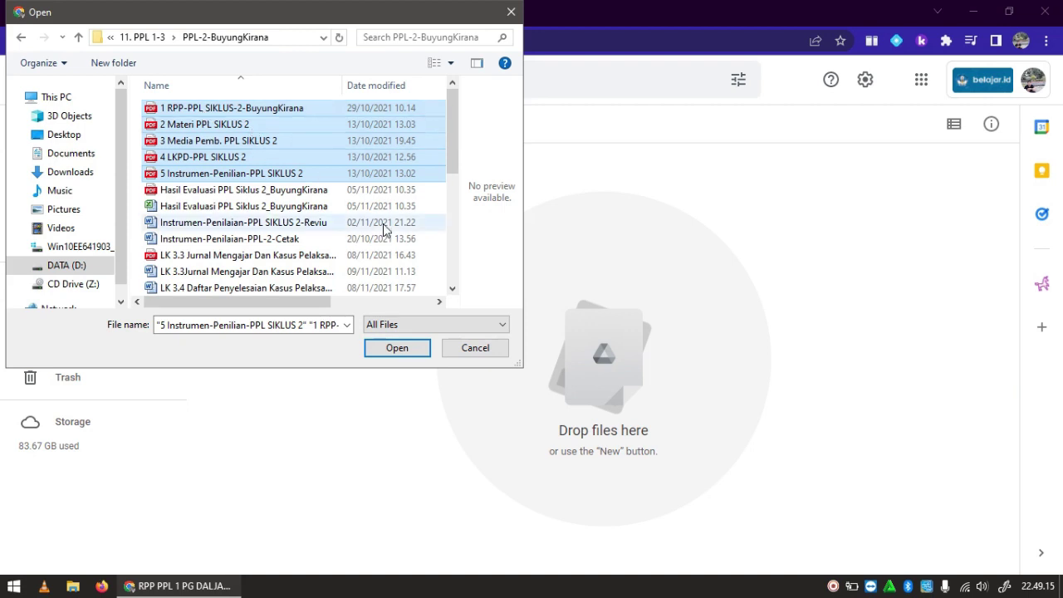
click(397, 348)
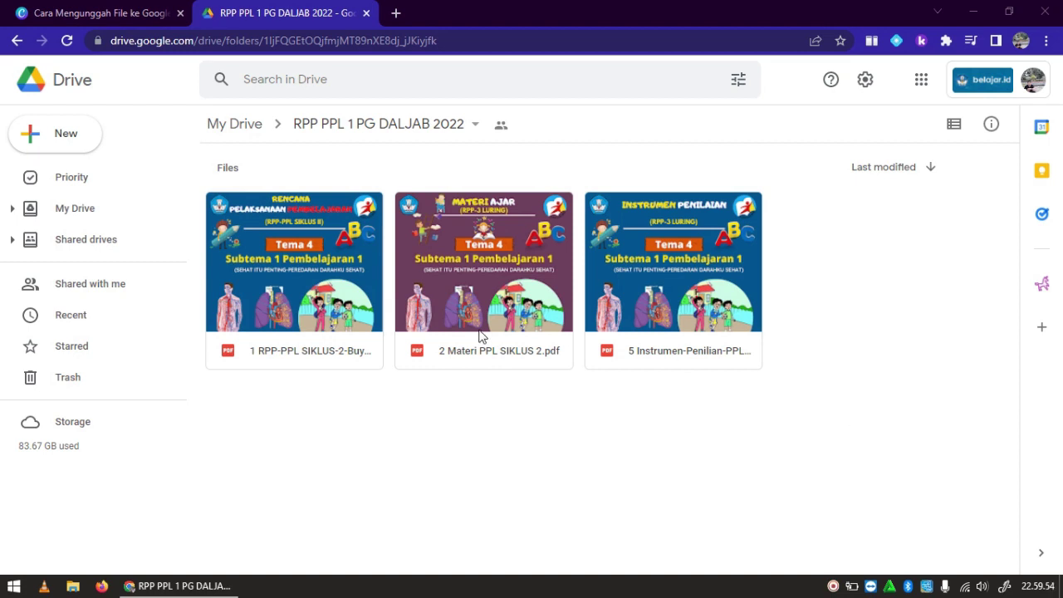
Return to My Drive and reopen the RPP PPL 1 PG DALJAB 2022 folder to check its uploaded files
click(18, 41)
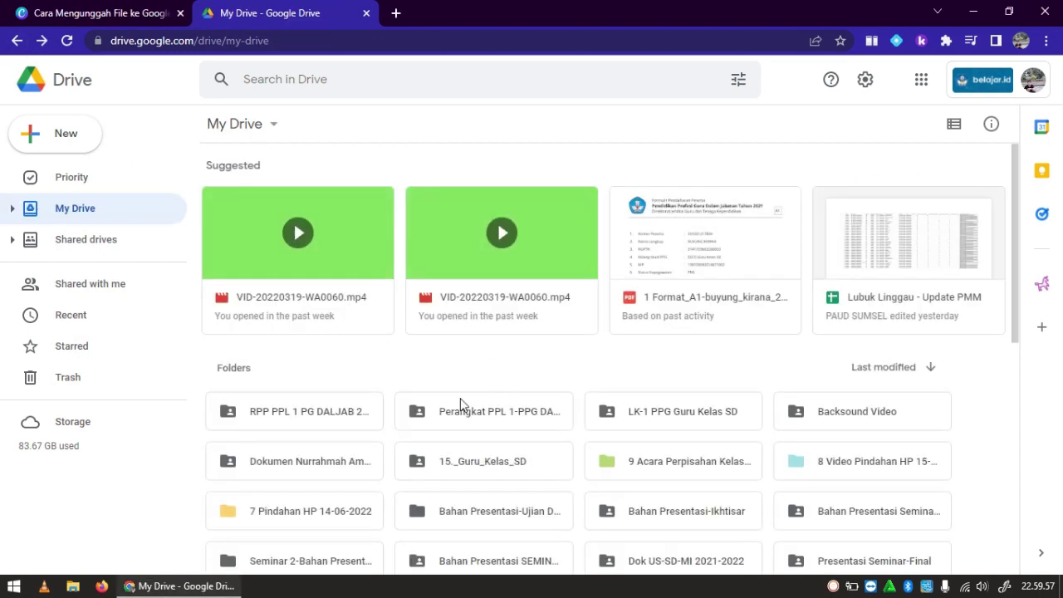
click(347, 414)
double_click(347, 413)
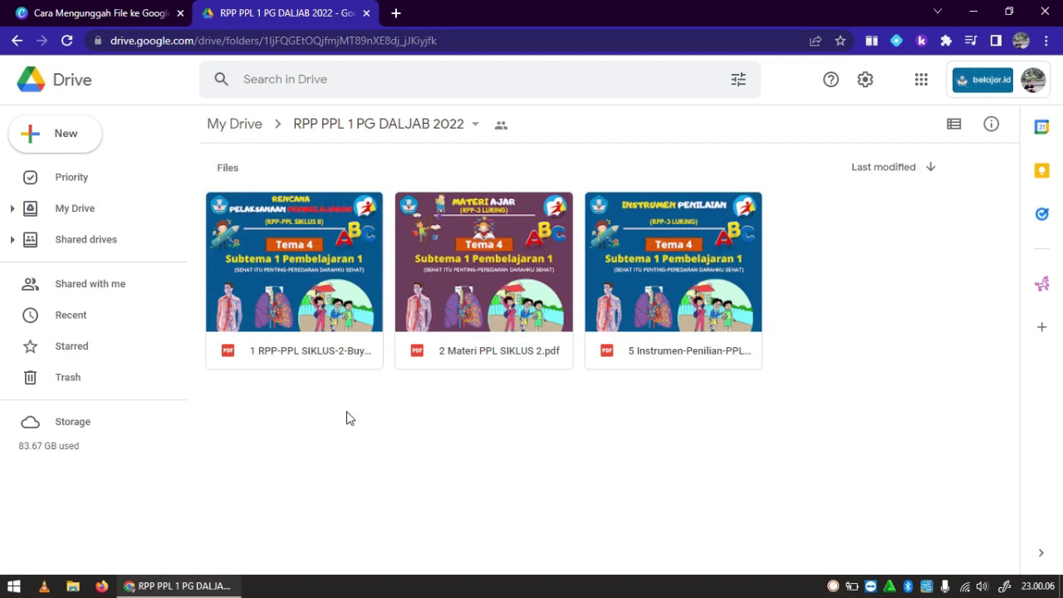
click(17, 41)
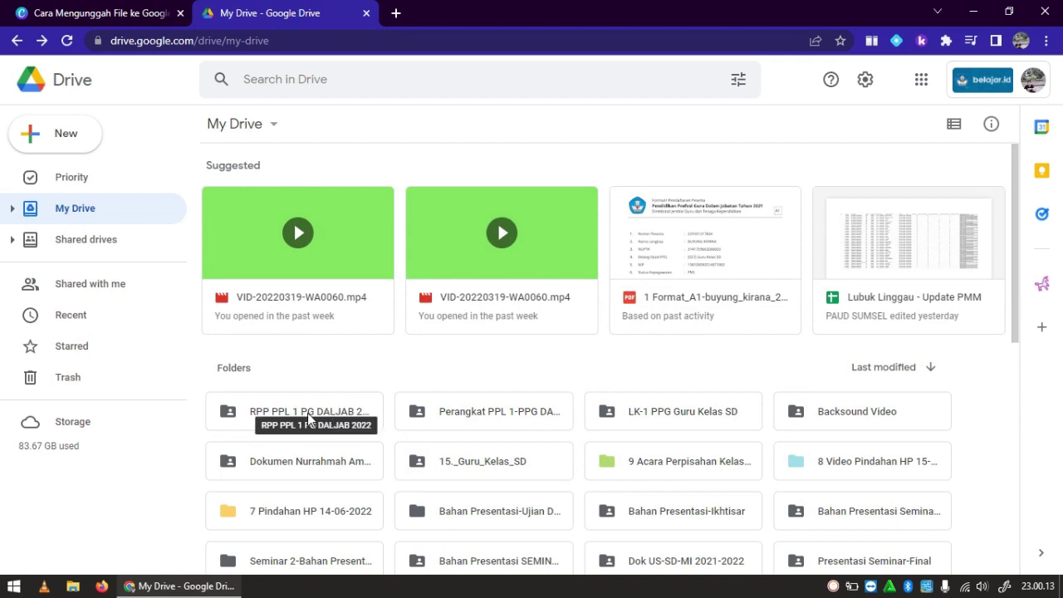
double_click(309, 418)
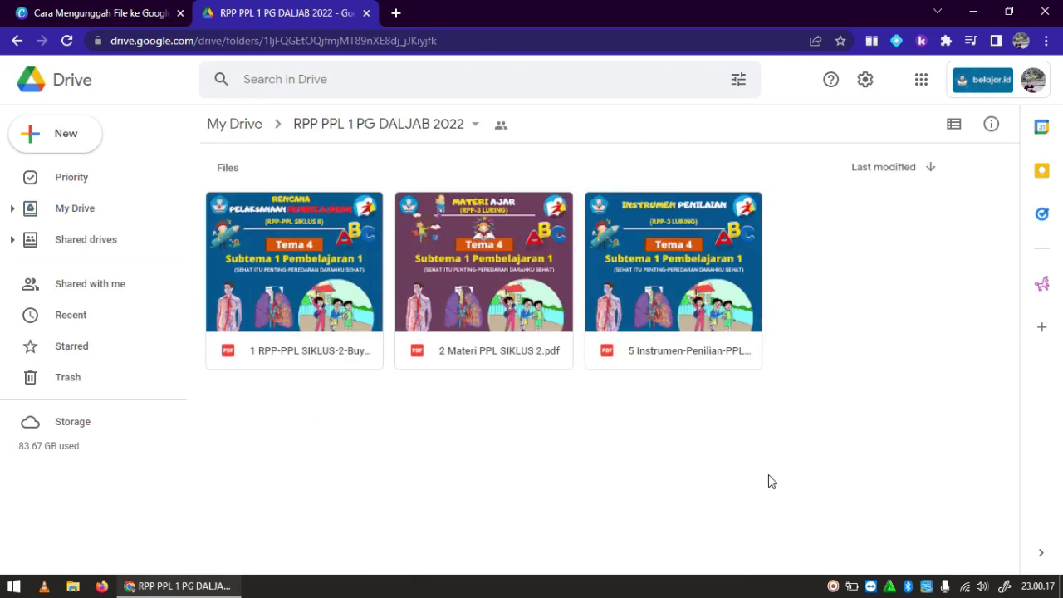
Set general access of the RPP PPL 1 PG DALJAB 2022 folder in My Drive to "Anyone with the link"
click(17, 40)
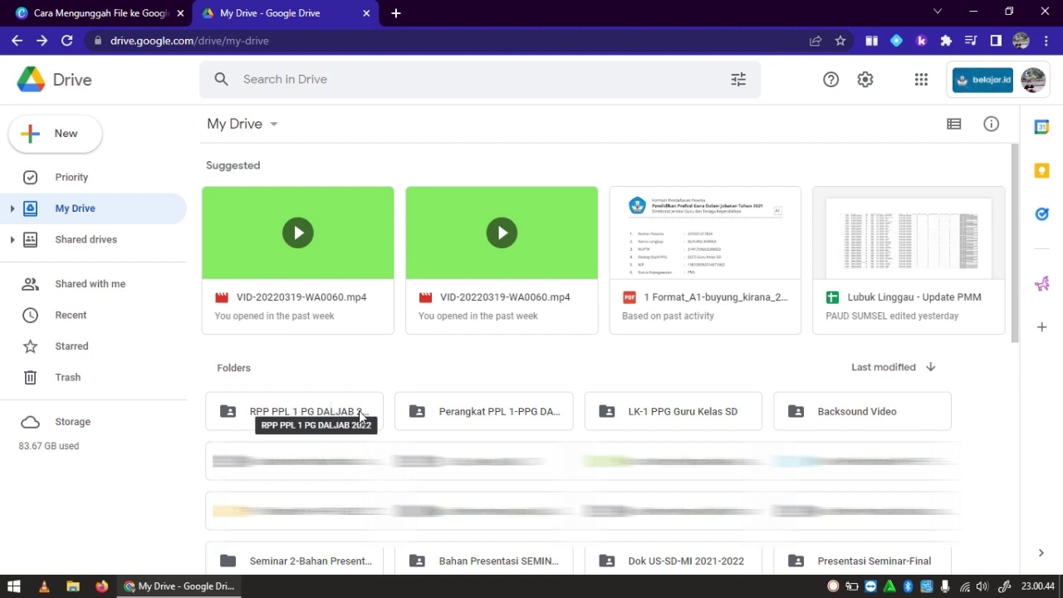
right_click(334, 412)
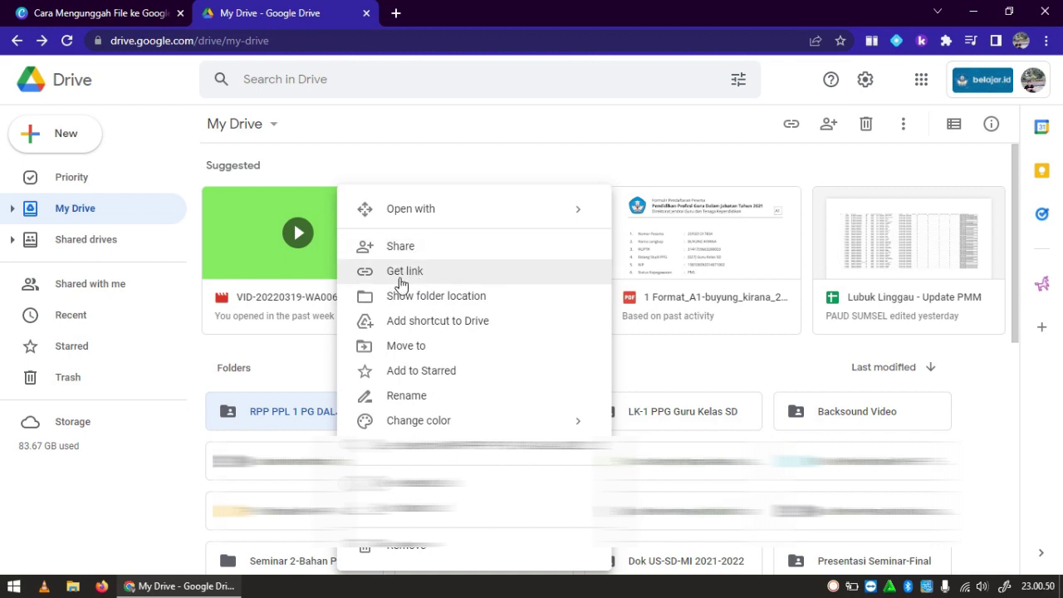
click(433, 278)
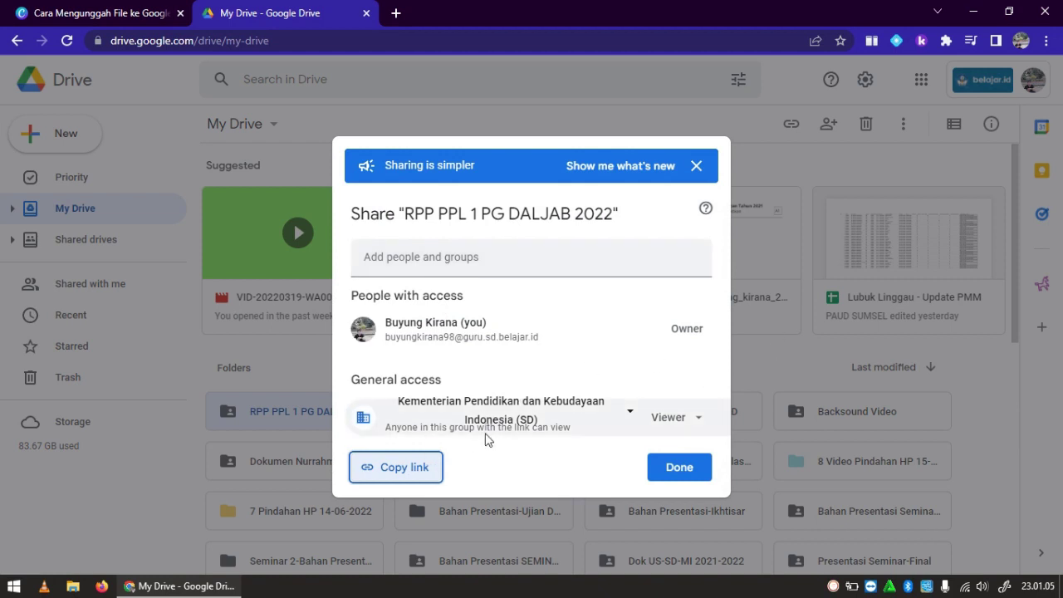
click(632, 415)
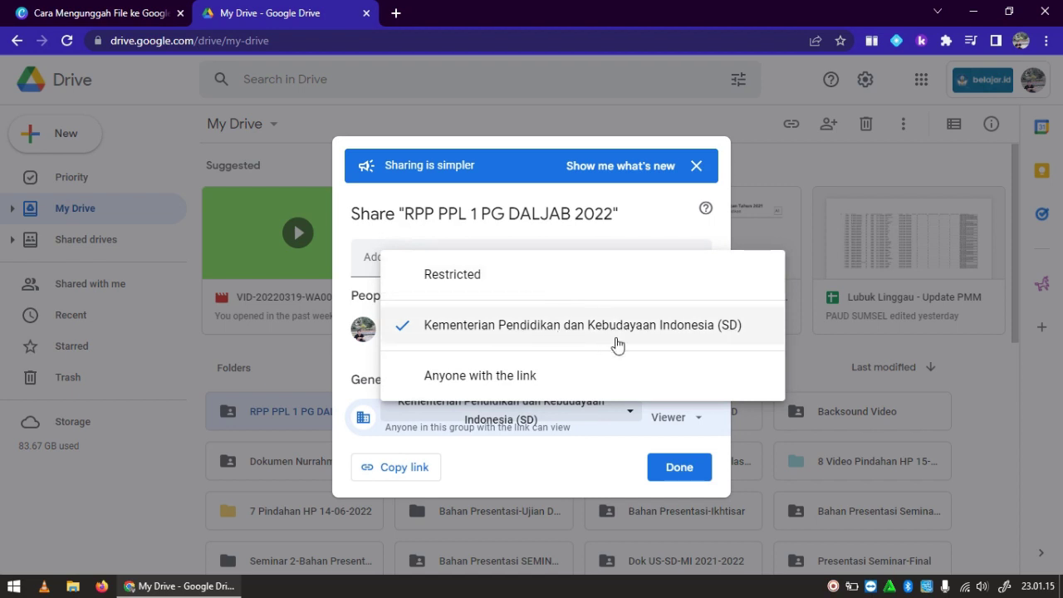
click(530, 378)
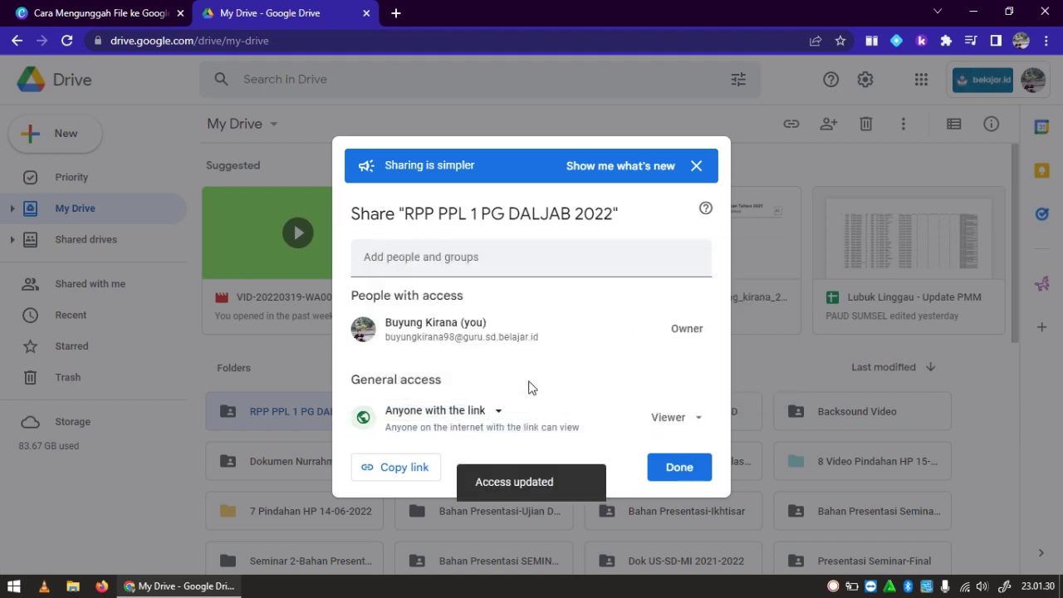
Check the role options for link visitors, copy the share link of the RPP PPL 1 PG DALJAB 2022 folder and finish sharing
click(698, 418)
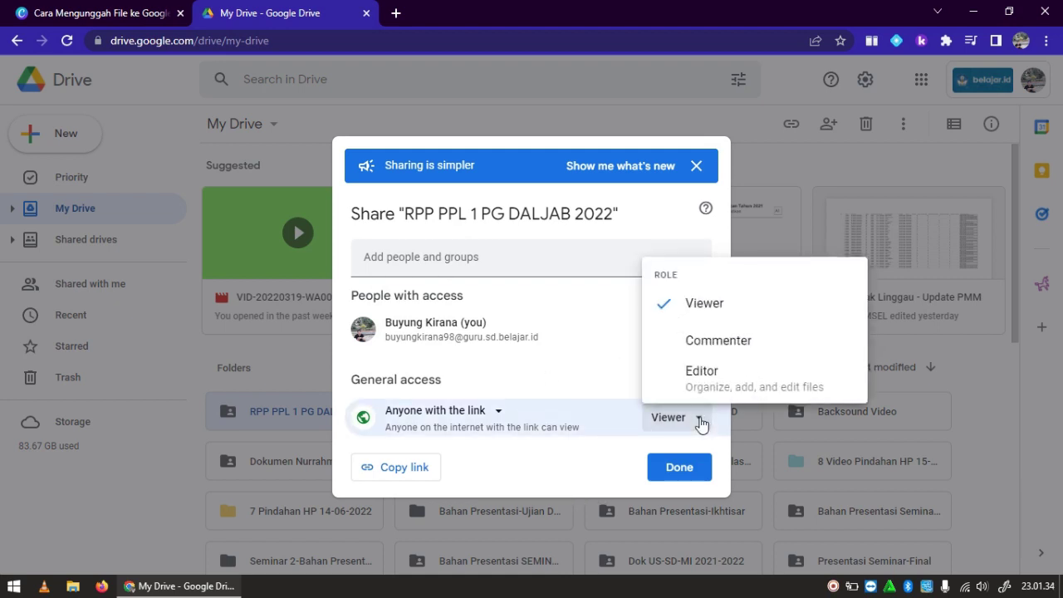
click(601, 370)
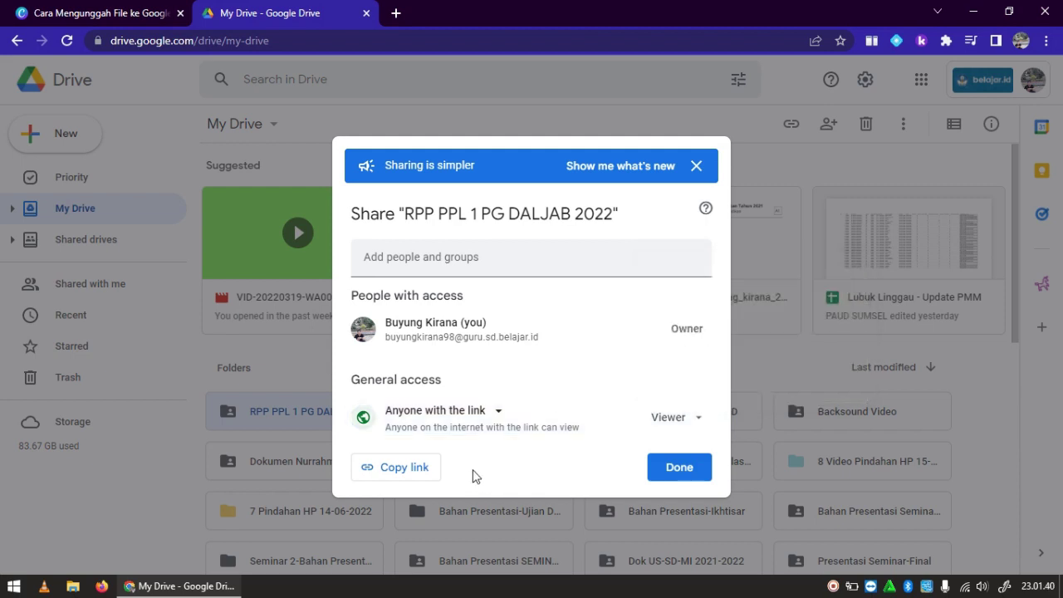
click(417, 472)
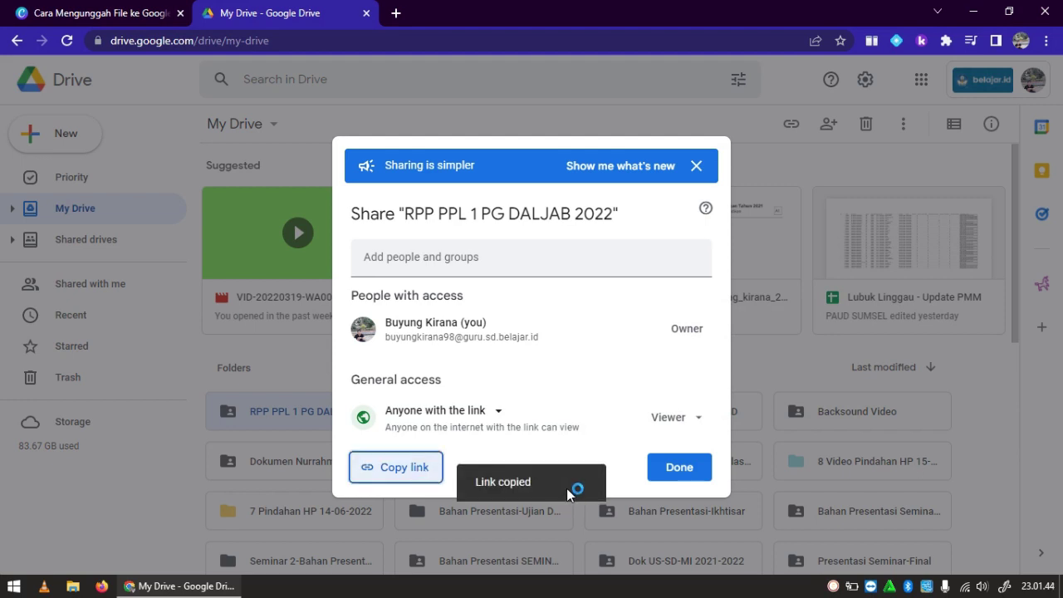
click(678, 470)
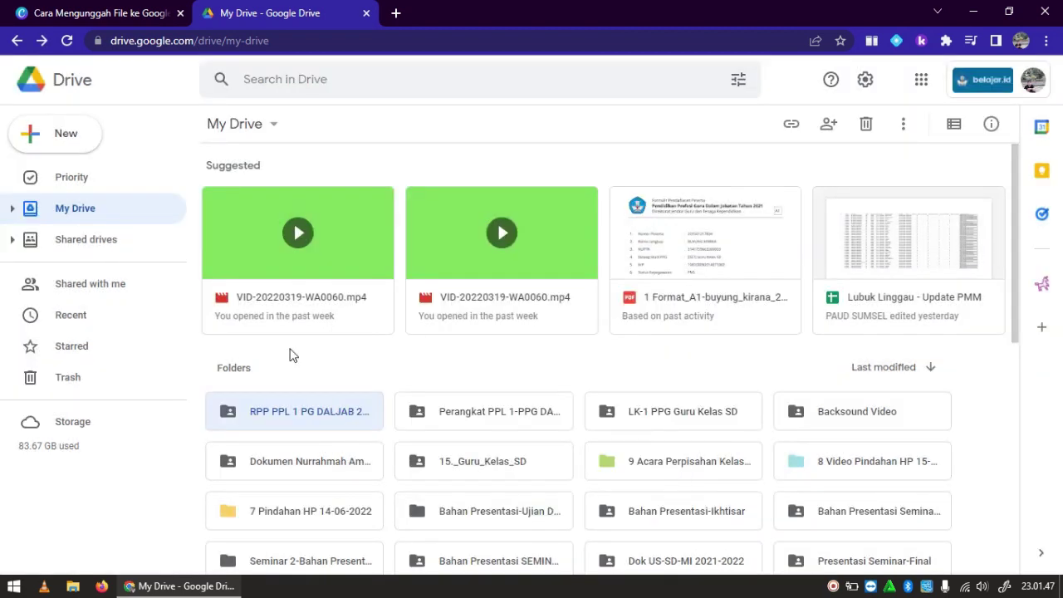
Open a blank browser tab, return to My Drive and open the RPP PPL 1 PG DALJAB 2022 folder
click(396, 13)
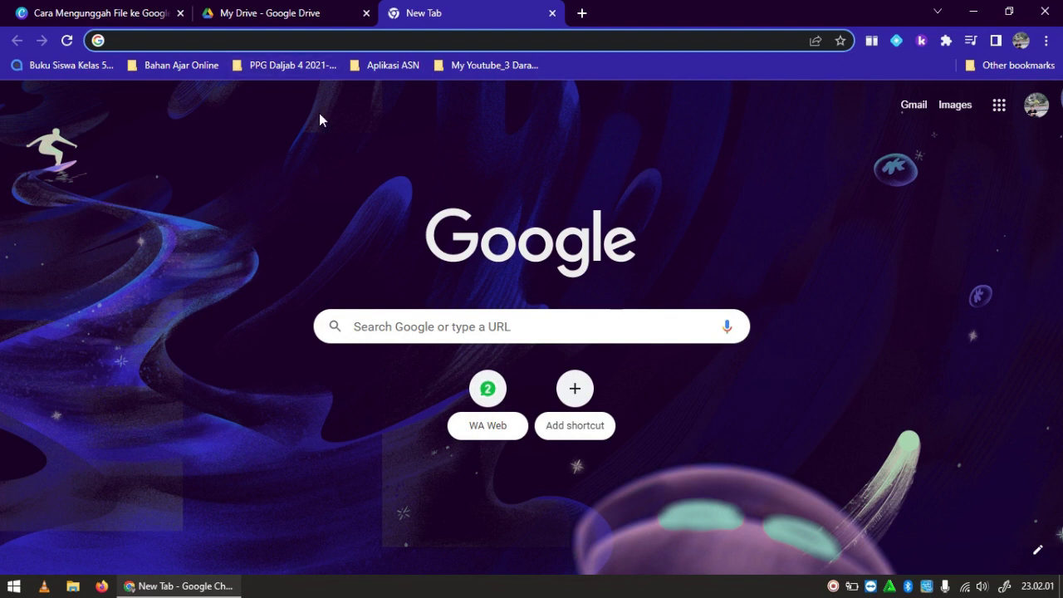
click(284, 14)
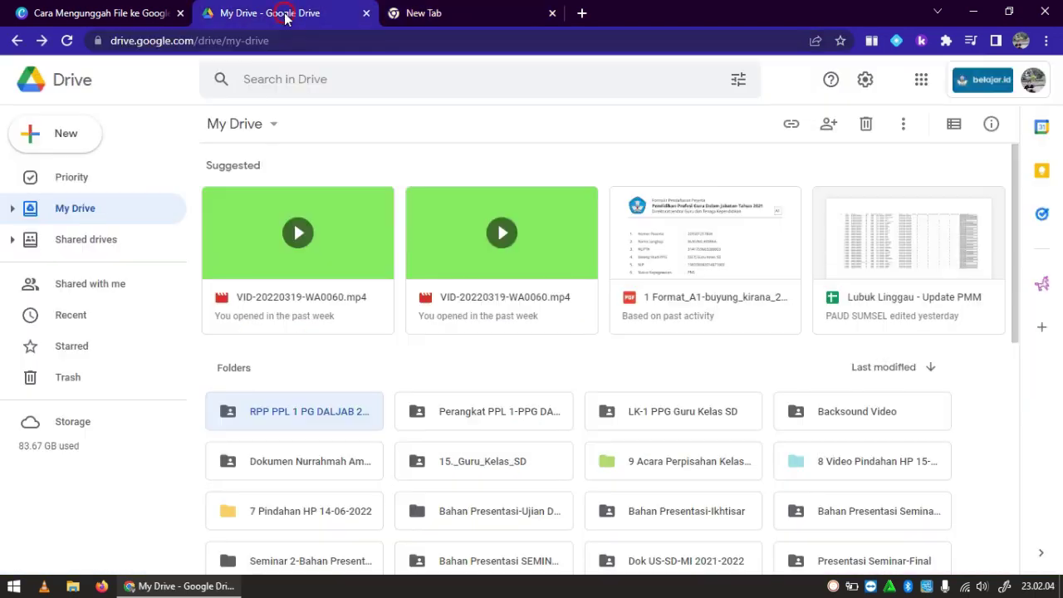
double_click(330, 423)
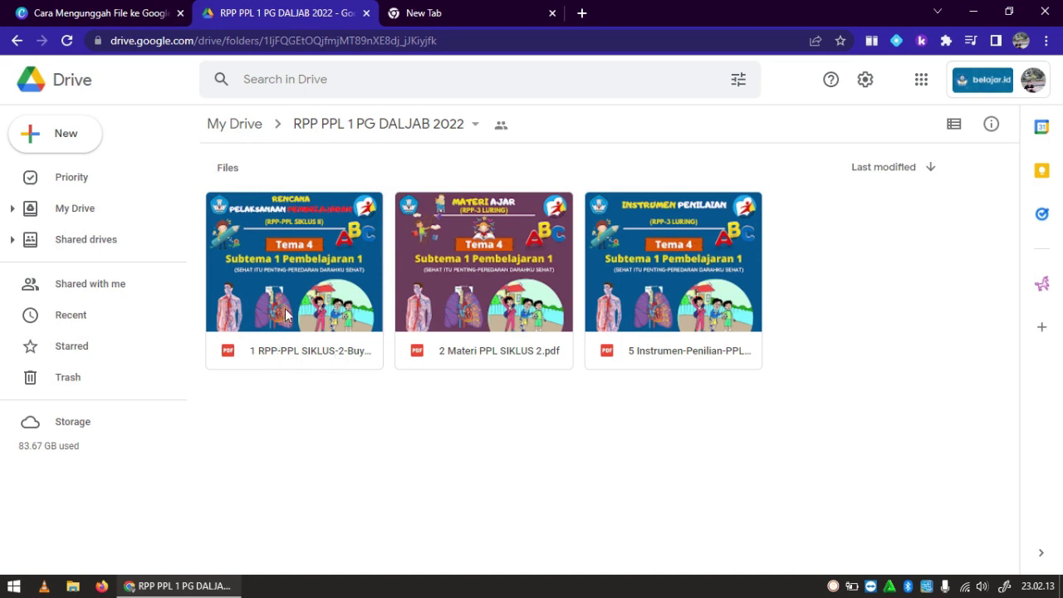
Copy the share link of the "1 RPP-PPL SIKLUS-2" PDF with general access "Anyone with the link" and finish sharing
right_click(280, 345)
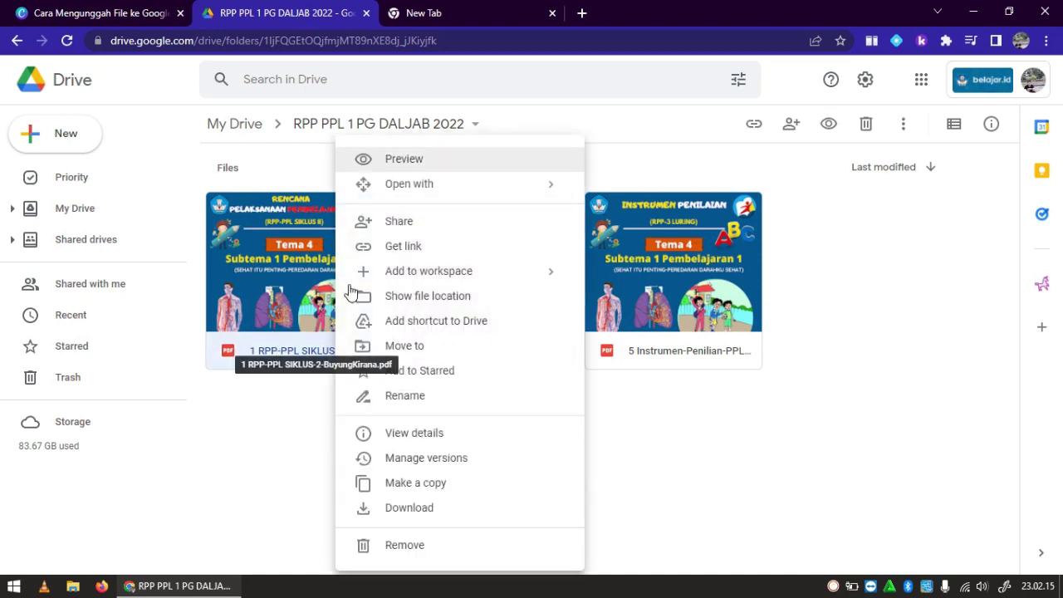
click(418, 248)
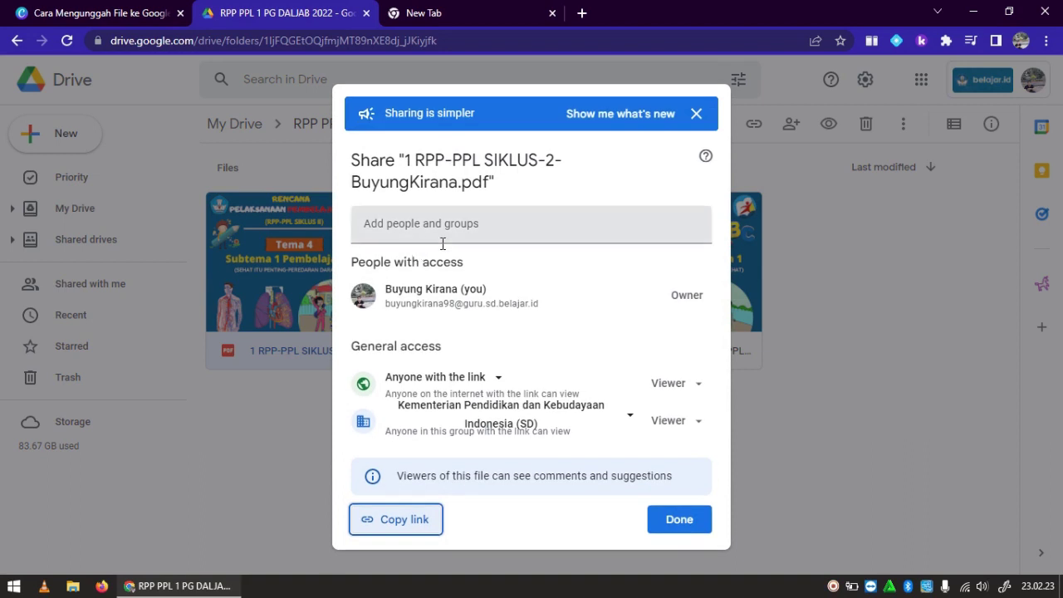
click(499, 381)
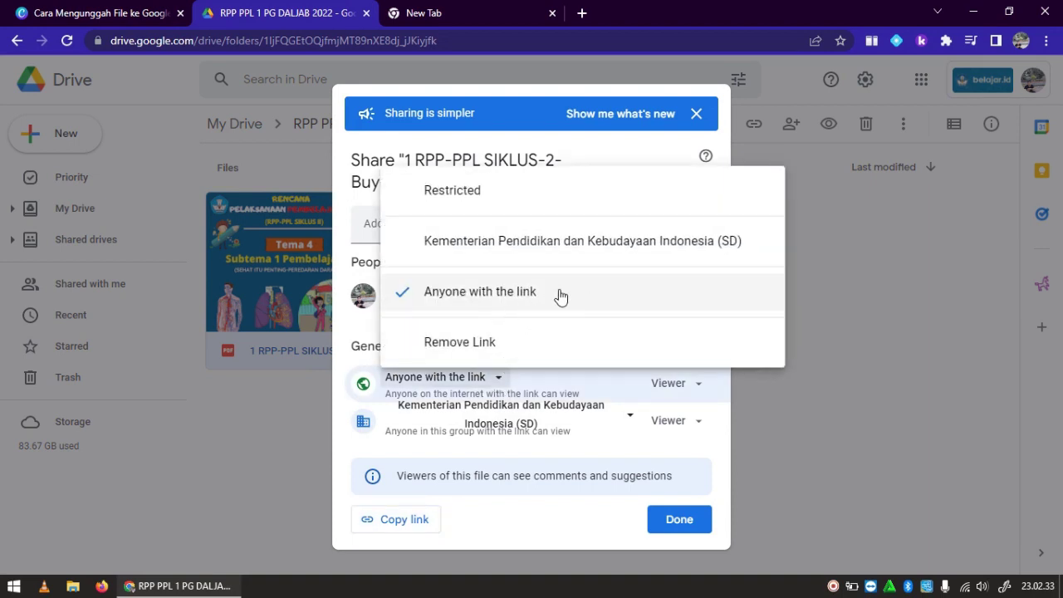
click(559, 295)
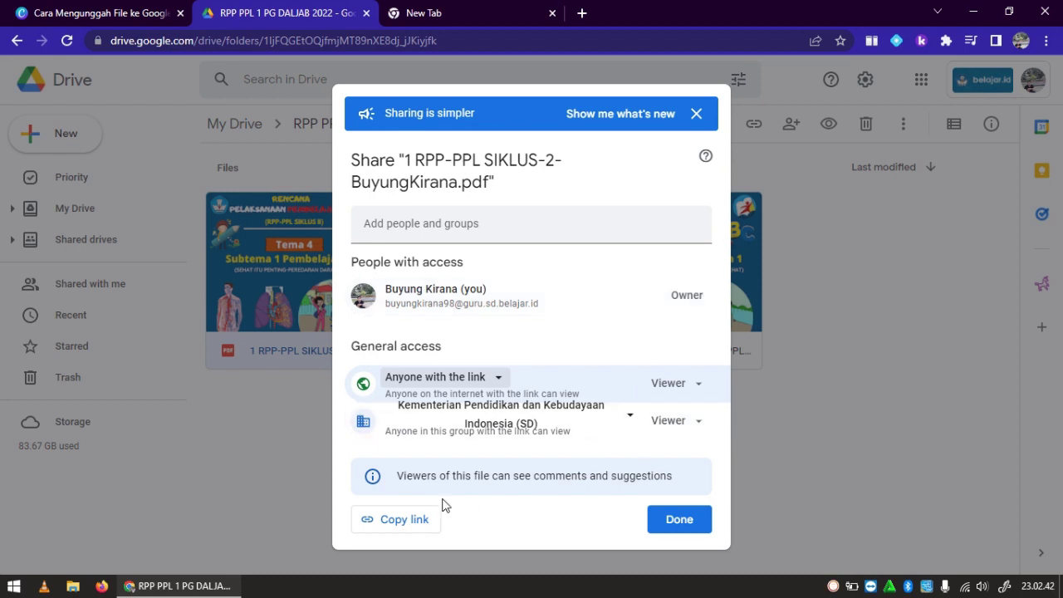
click(407, 524)
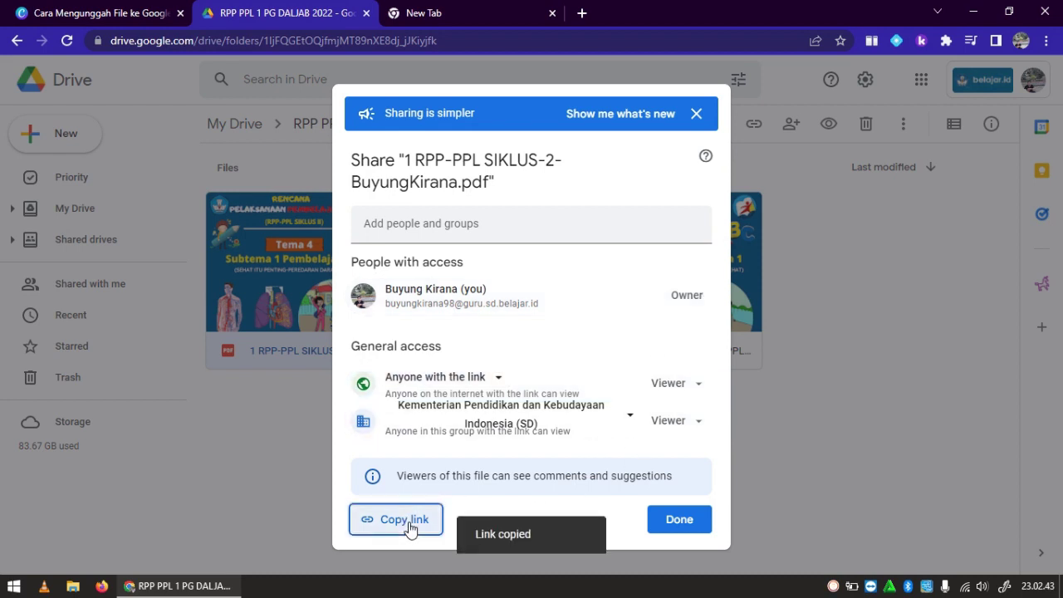
click(678, 530)
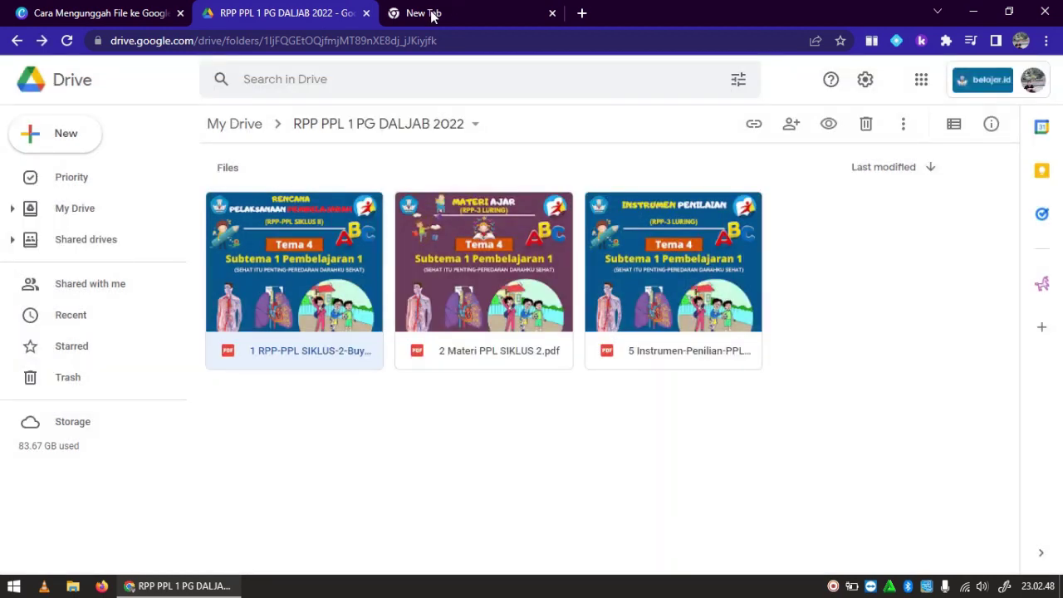